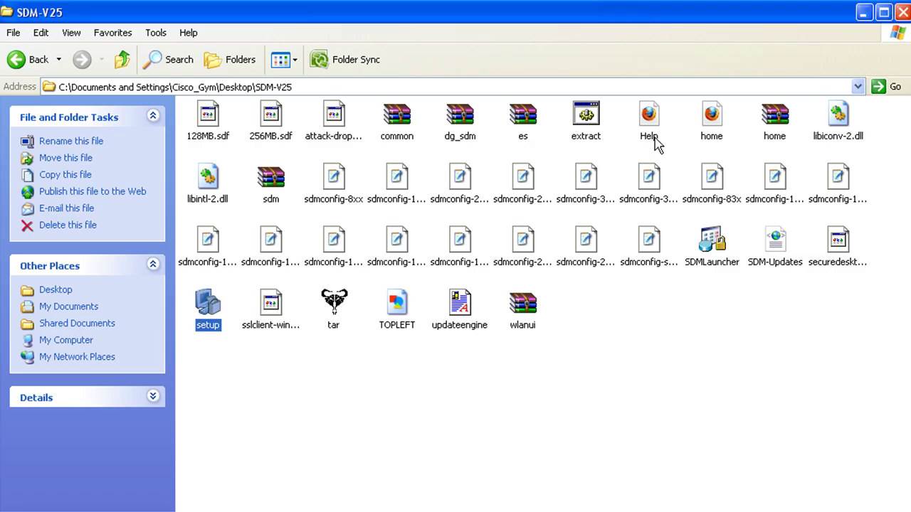
- Select the setup program in the SDM-V25 folder
click(409, 388)
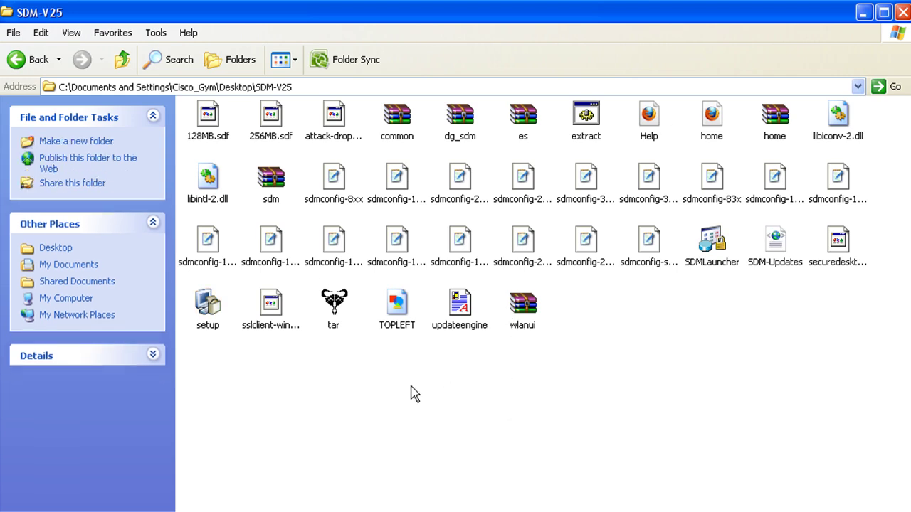
click(208, 313)
- Run setup, reinstall SDM on this computer, and tick Launch Cisco SDM at completion
double_click(208, 313)
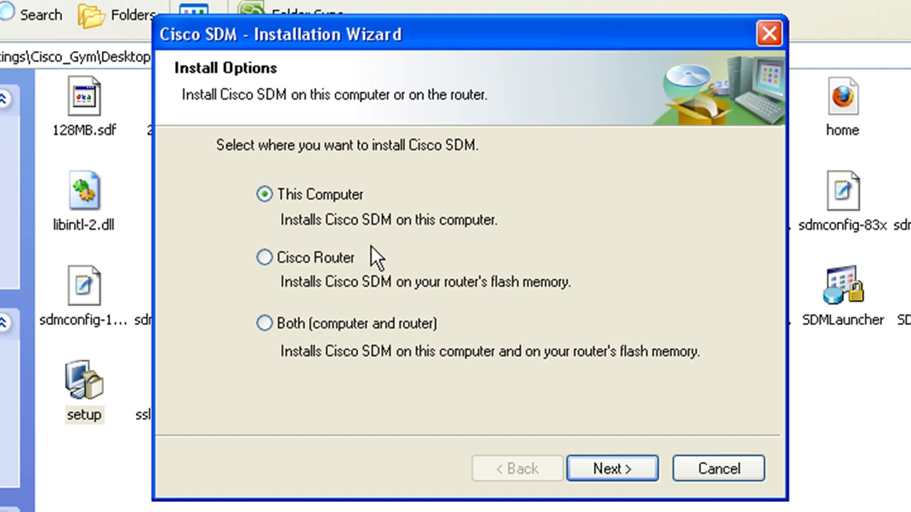
click(618, 473)
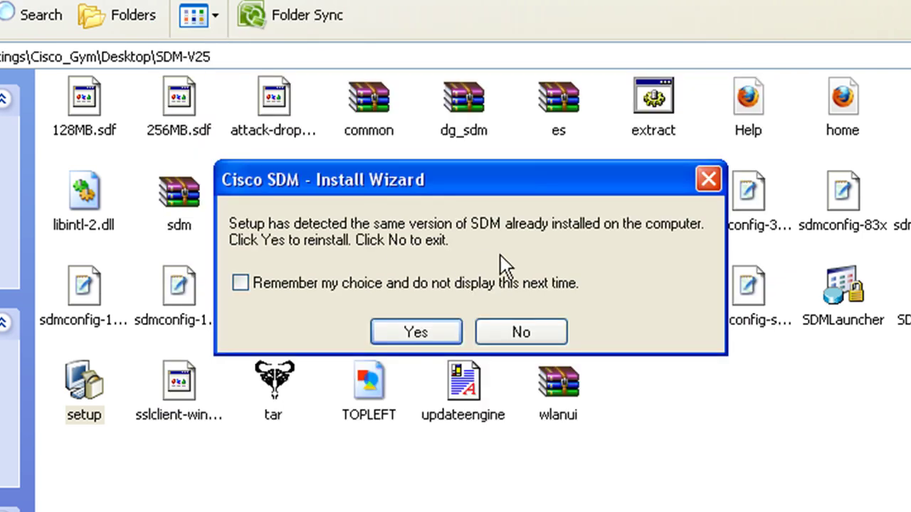
click(429, 331)
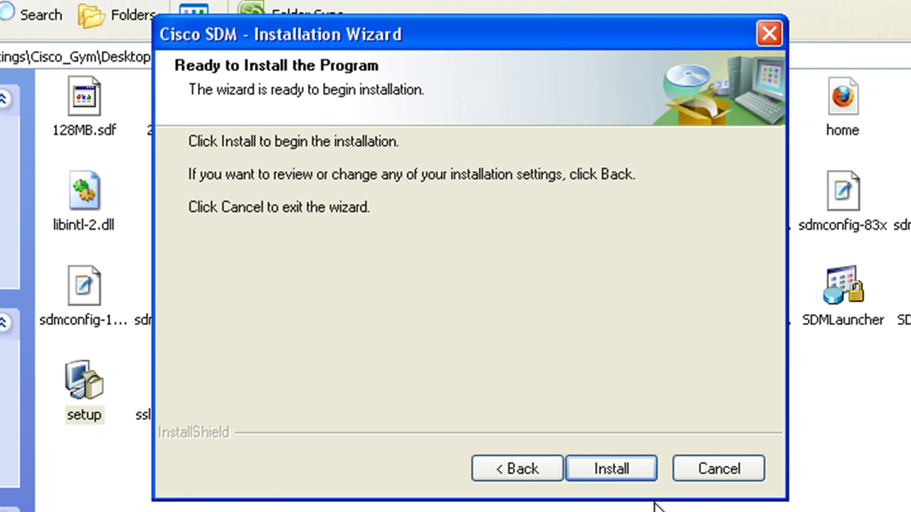
click(615, 472)
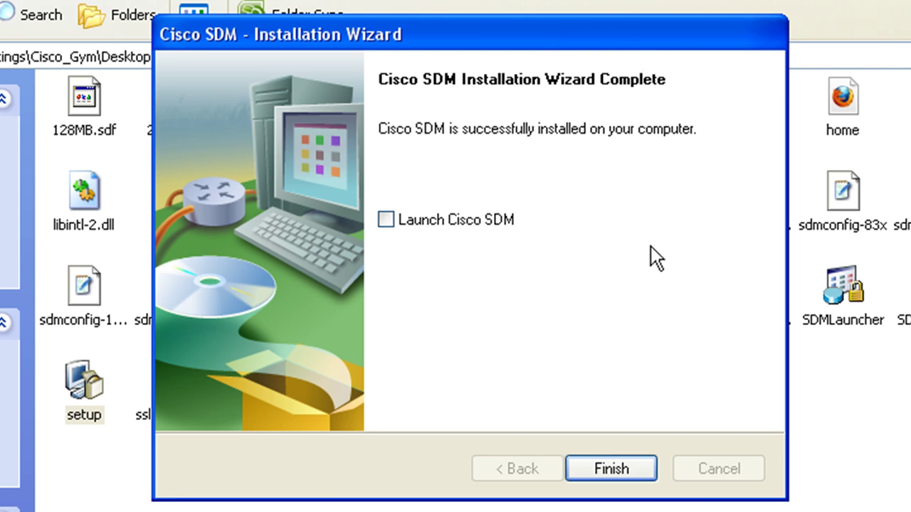
click(386, 221)
- Finish and close the Cisco SDM installation wizard
click(604, 470)
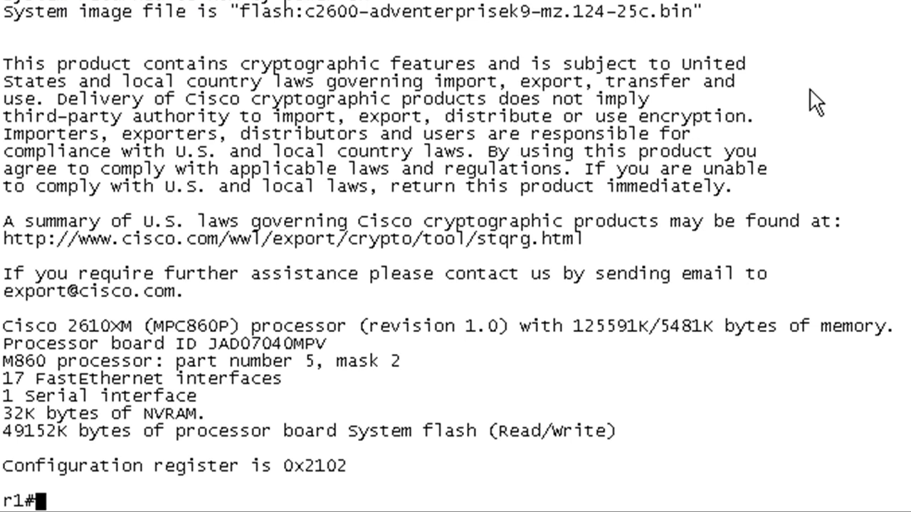
- List interfaces with 'sh ip int br | e ass', then ping 10.100.100.100 until it succeeds 5/5
text(sh ip int br | e ass)
key(Return)
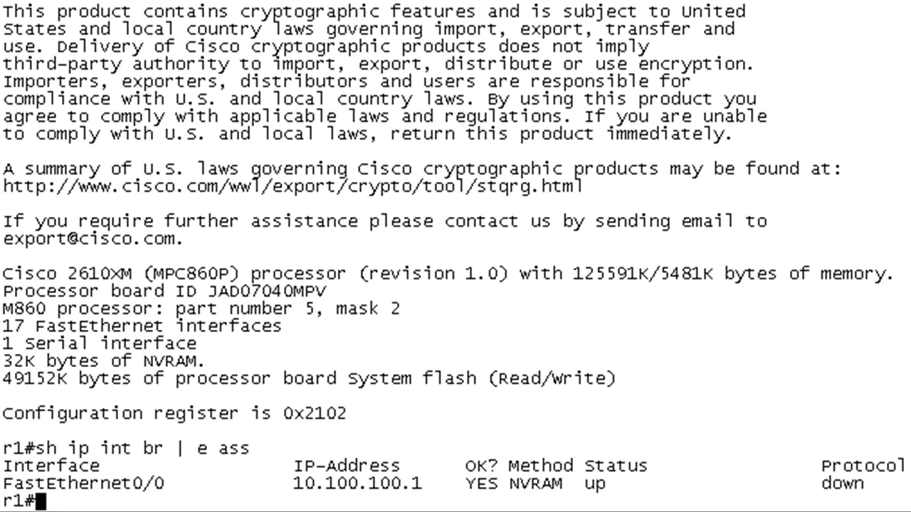
text(ping 10)
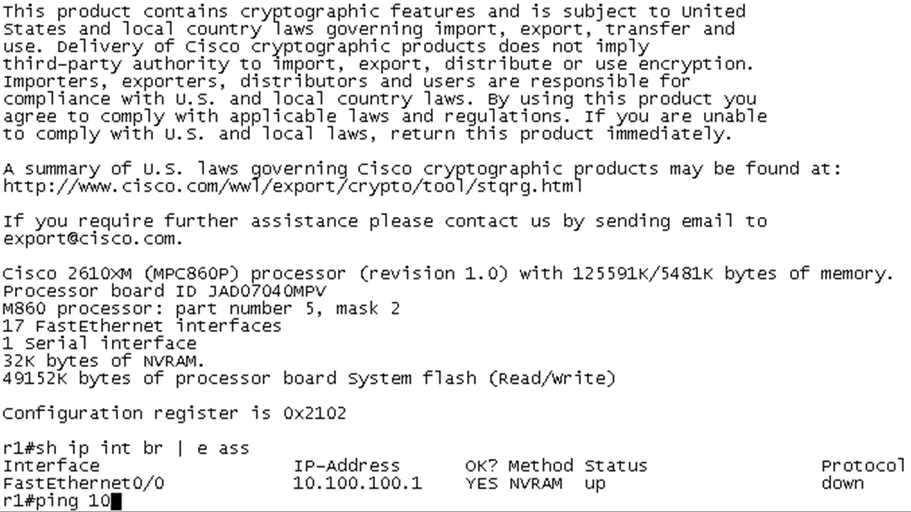
text(.100)
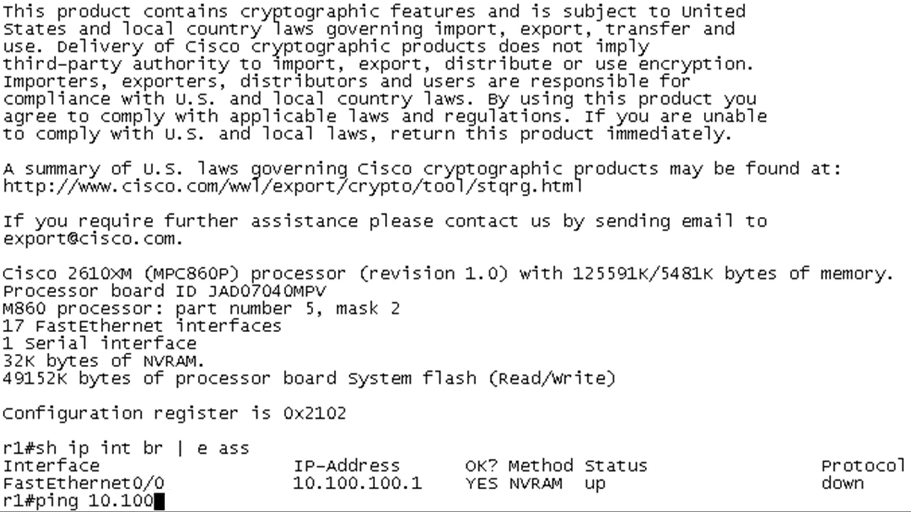
text(.100.100.1)
key(Return)
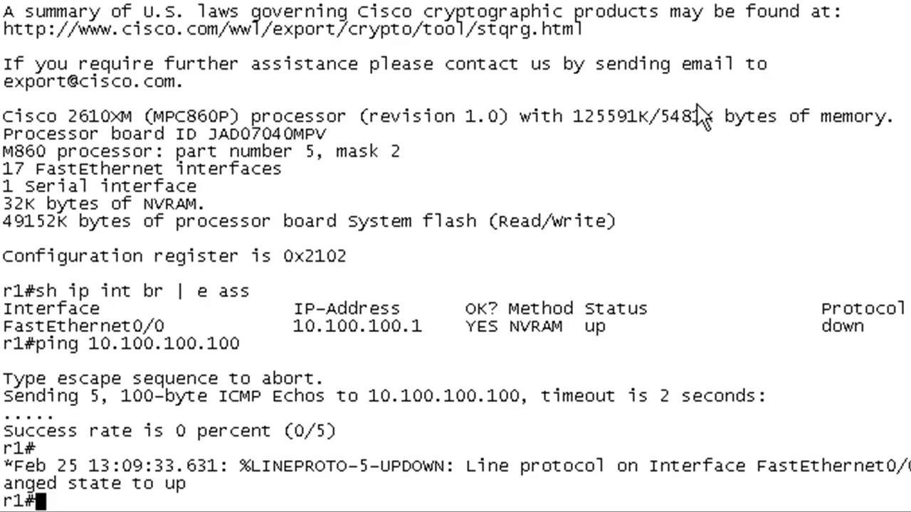
drag(574, 323, 895, 326)
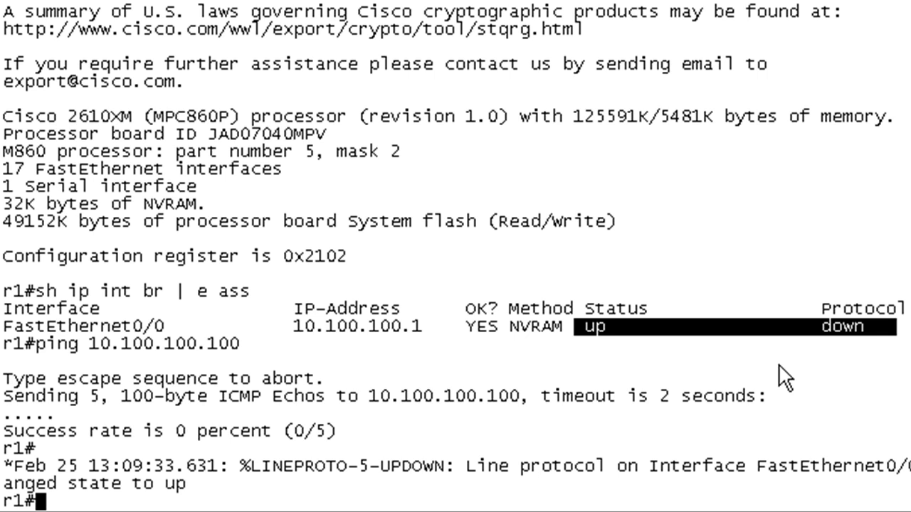
key(Up)
key(Return)
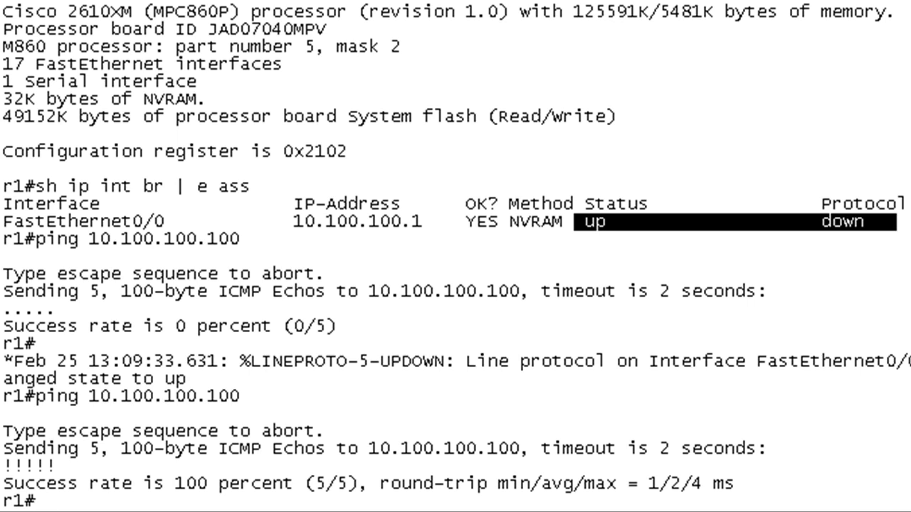
- Enter global configuration mode and show the HTTP lines with 'do sh run | i http'
text(conf t)
key(Return)
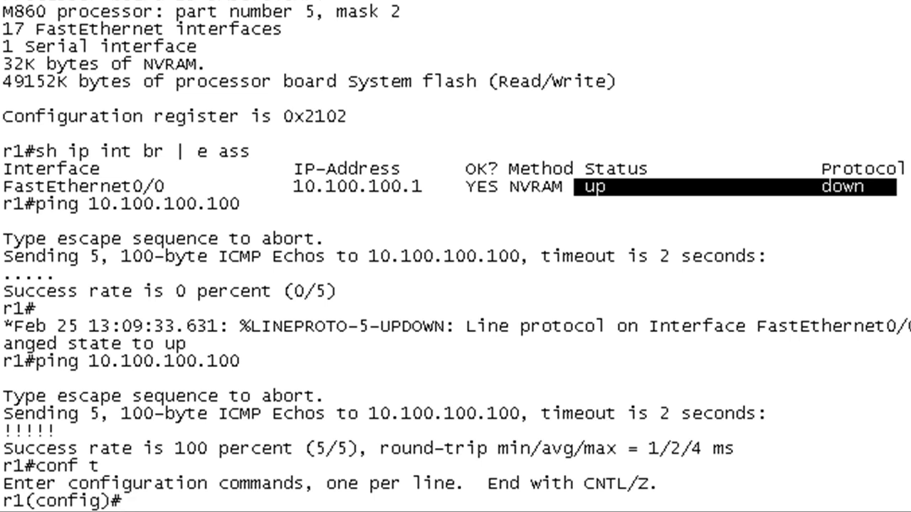
text(do sh run | i http)
key(Return)
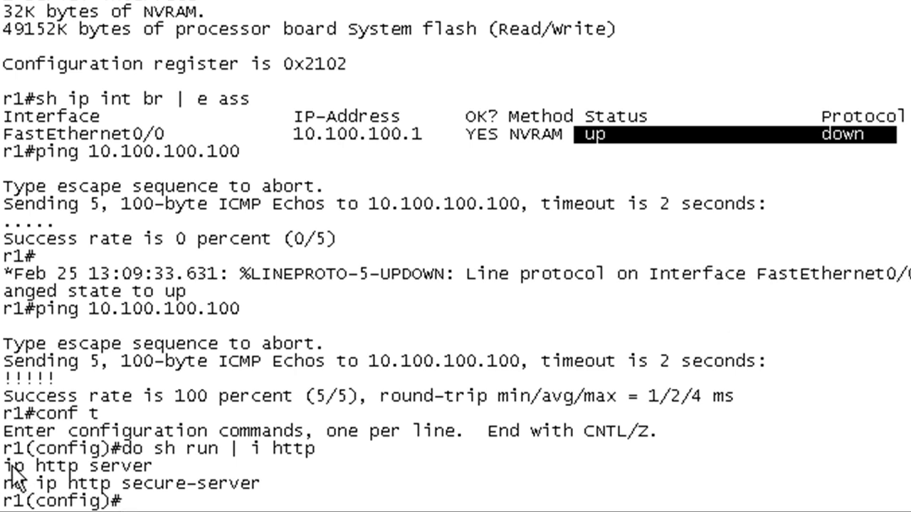
- Enable 'ip http secure-server' by copying and pasting it at the prompt
drag(6, 467, 153, 476)
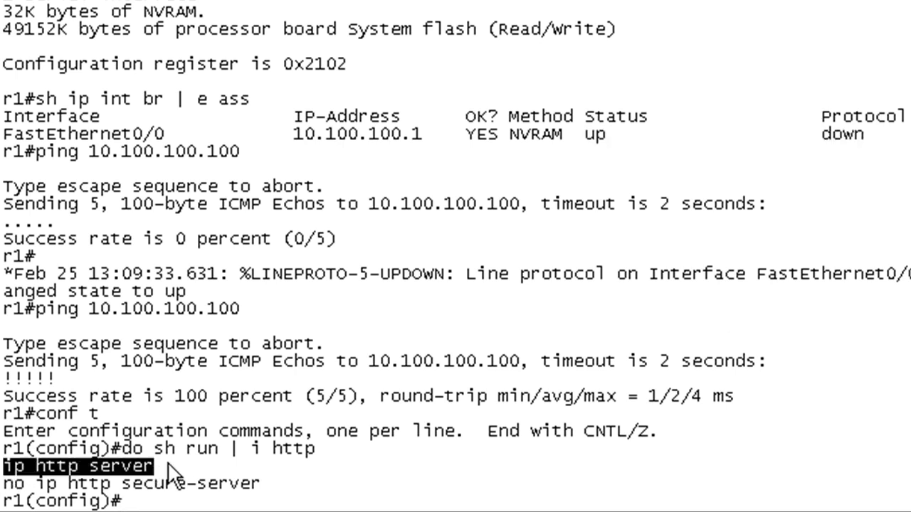
click(227, 470)
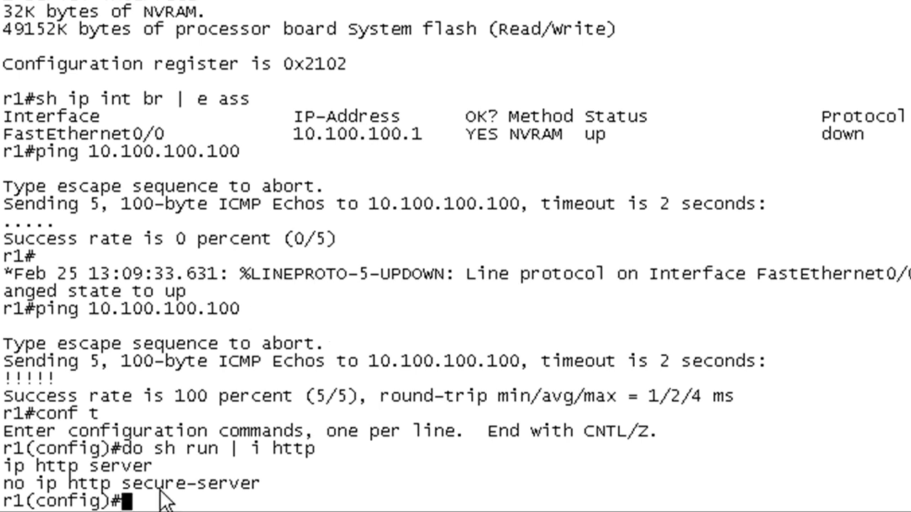
drag(37, 484, 262, 490)
right_click(252, 496)
key(Return)
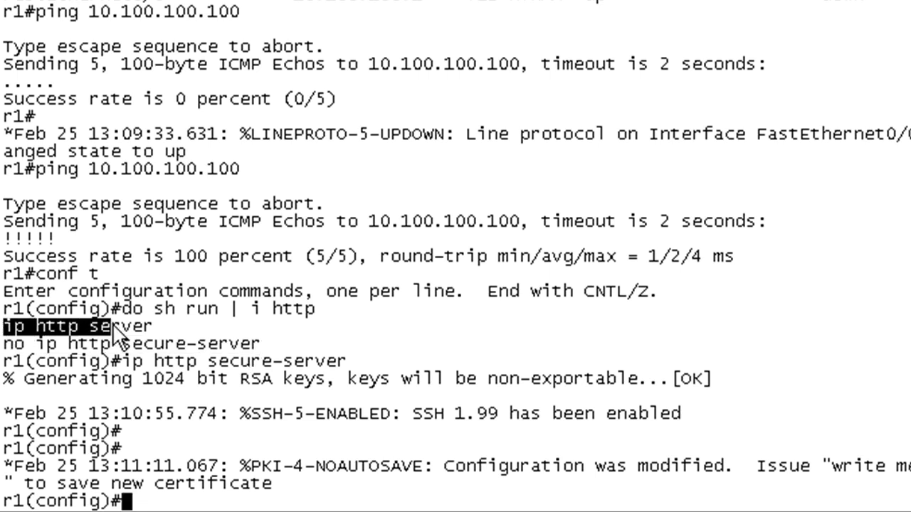
drag(142, 322, 154, 326)
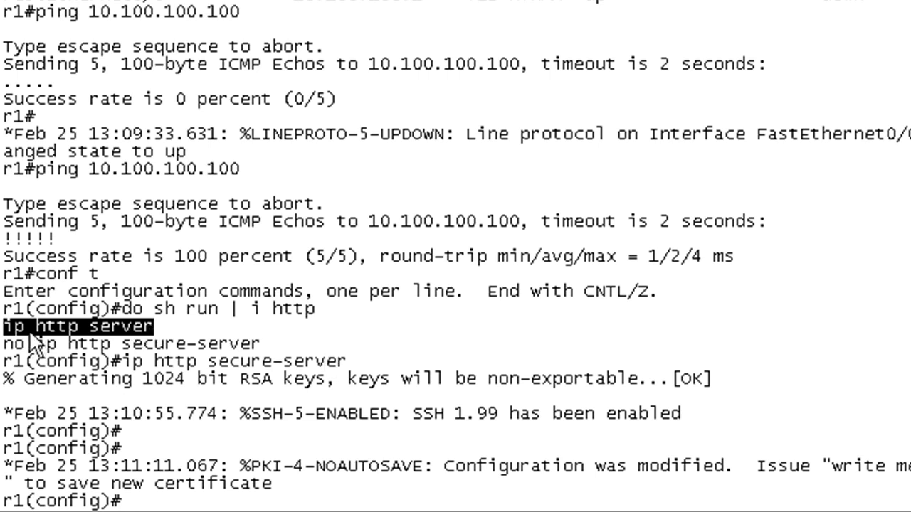
click(389, 505)
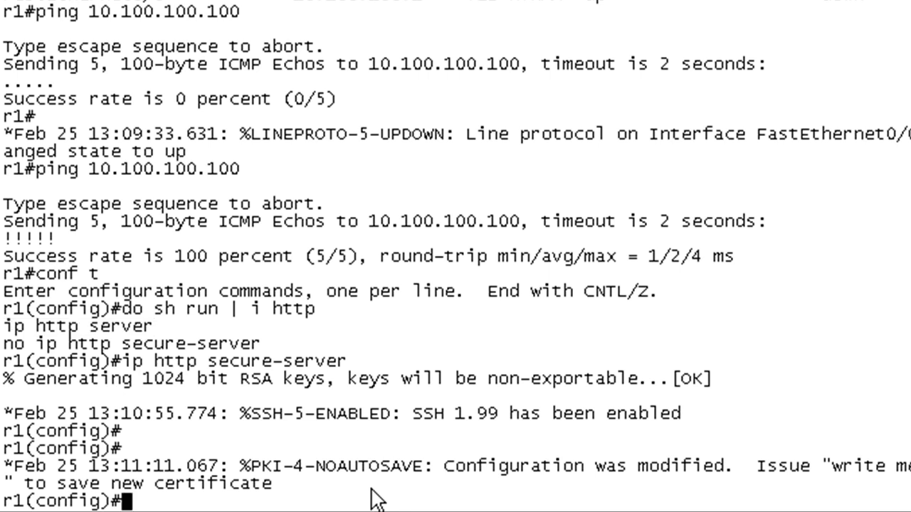
- Create a privilege-15 local user account with its password
key(Return)
key(Return)
key(Return)
key(Return)
text(username packetlav)
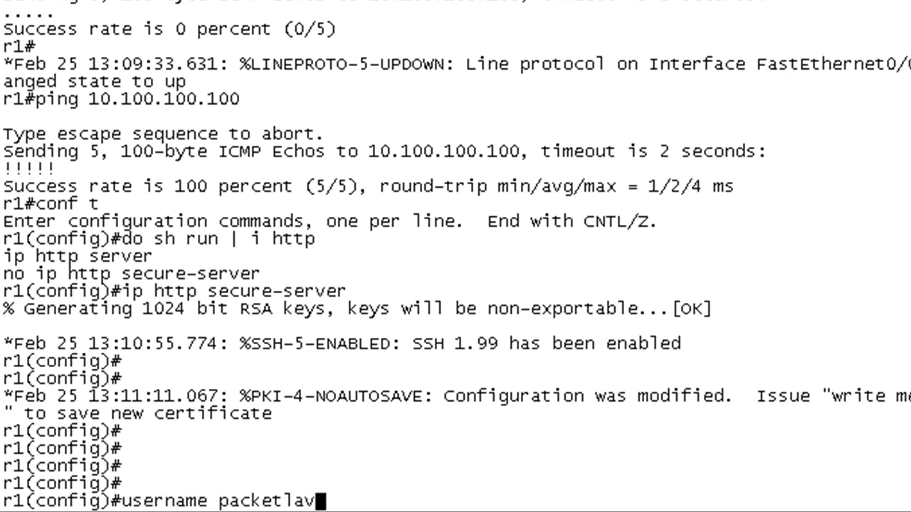
key(BackSpace)
text(b pa)
key(BackSpace)
text(rivi)
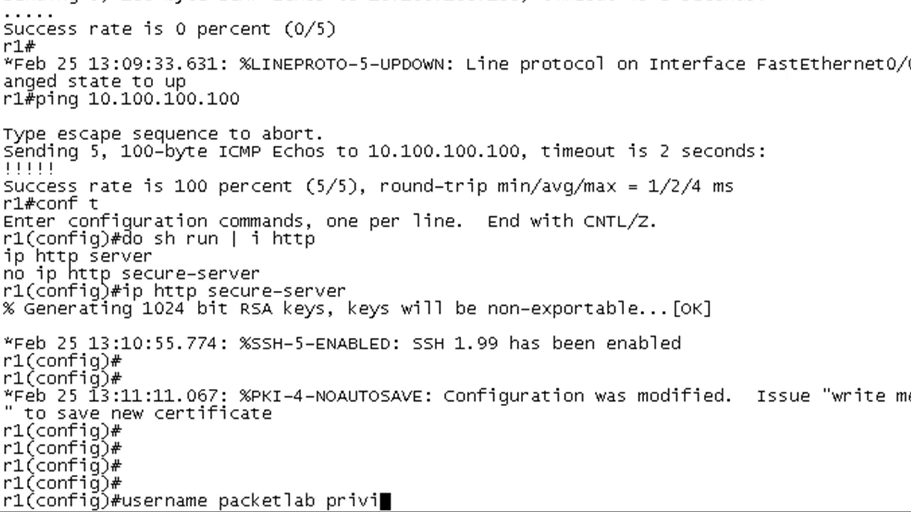
text( 15 pass packetlab)
key(Return)
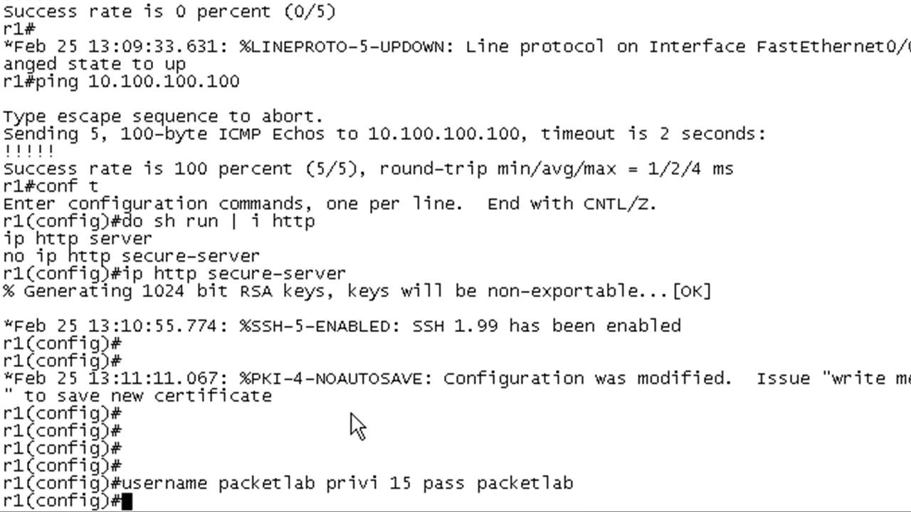
- Set 'ip http authentication local', exit configuration mode, and save with 'wr'
text(ip http)
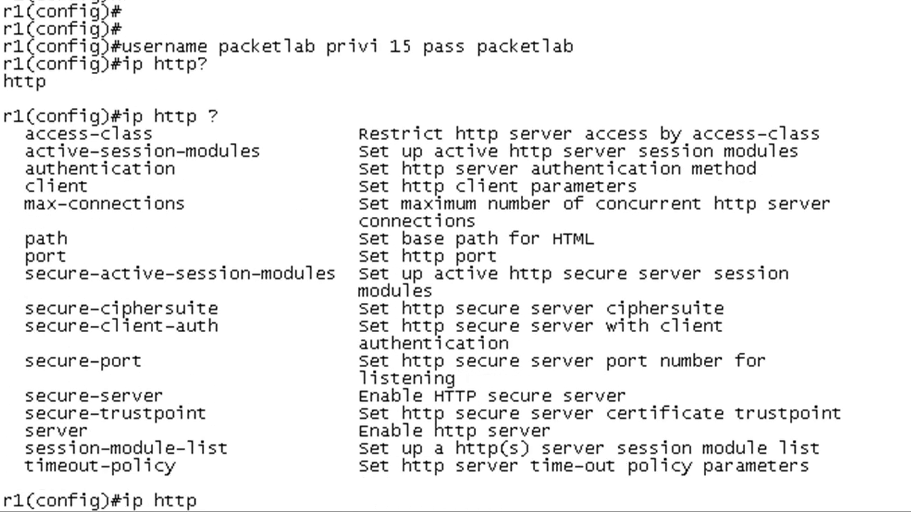
text(? ?au)
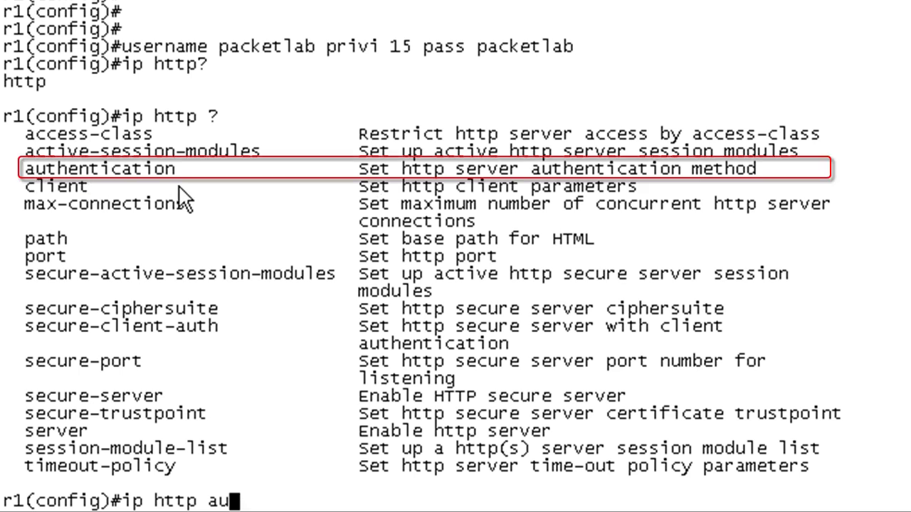
key(BackSpace)
key(BackSpace)
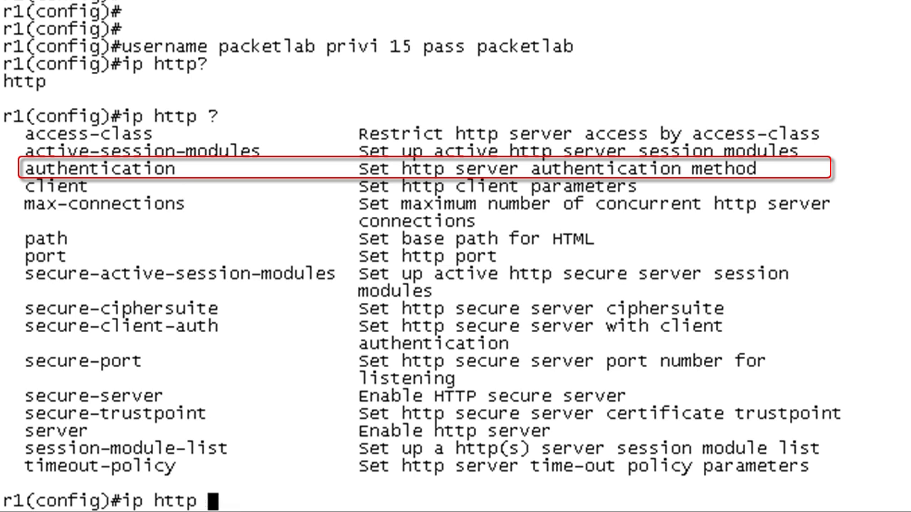
text(auth)
key(Tab)
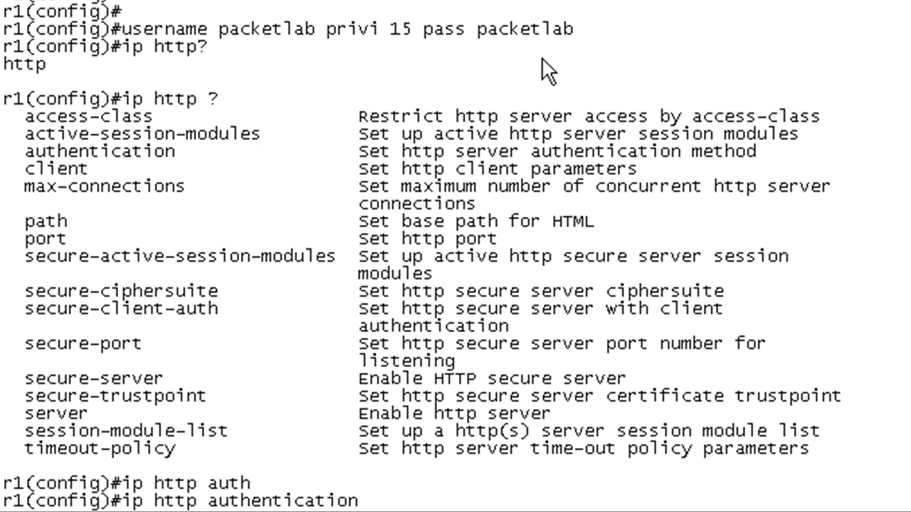
text(?)
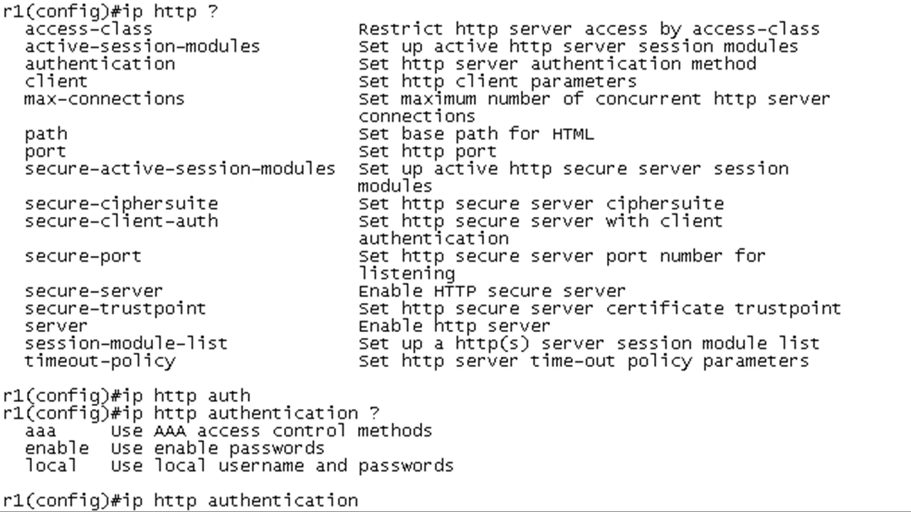
text(local)
key(Return)
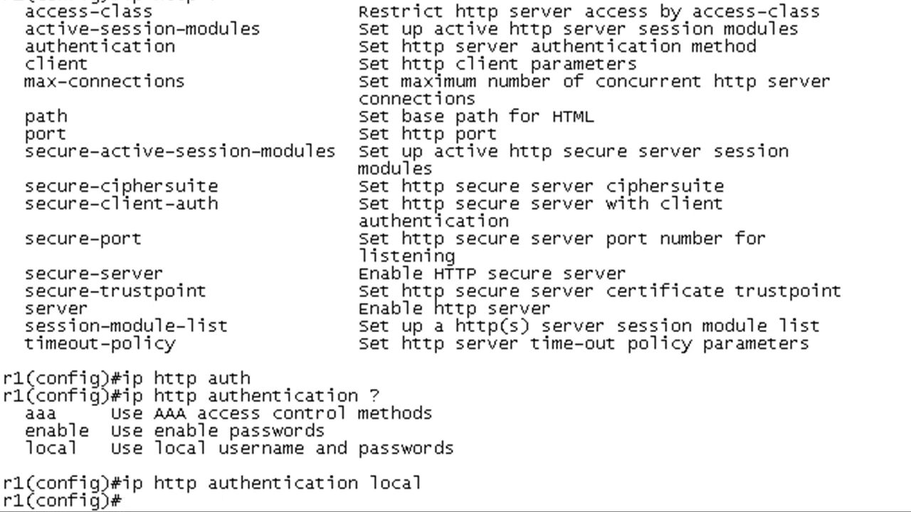
key(ctrl+z)
text(wr)
key(Return)
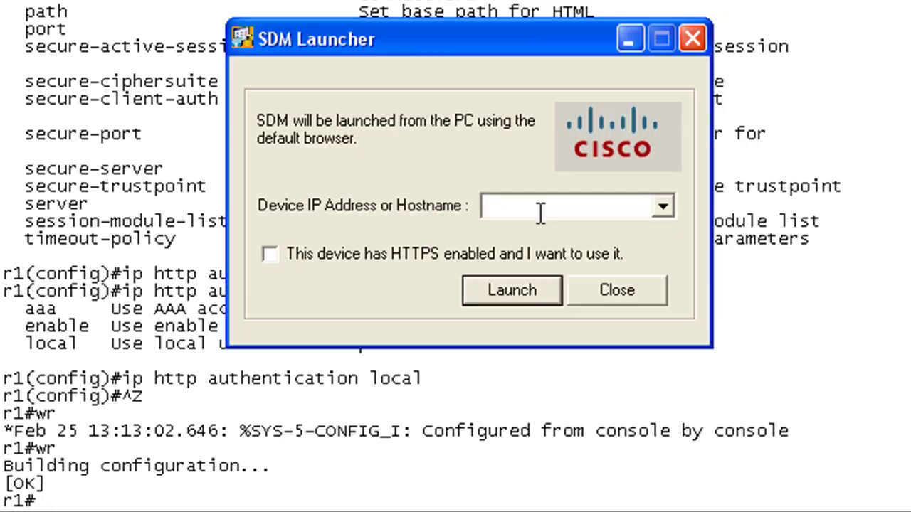
- Enter 10.100.100.1 as the device IP address in SDM Launcher
text(10.100.10)
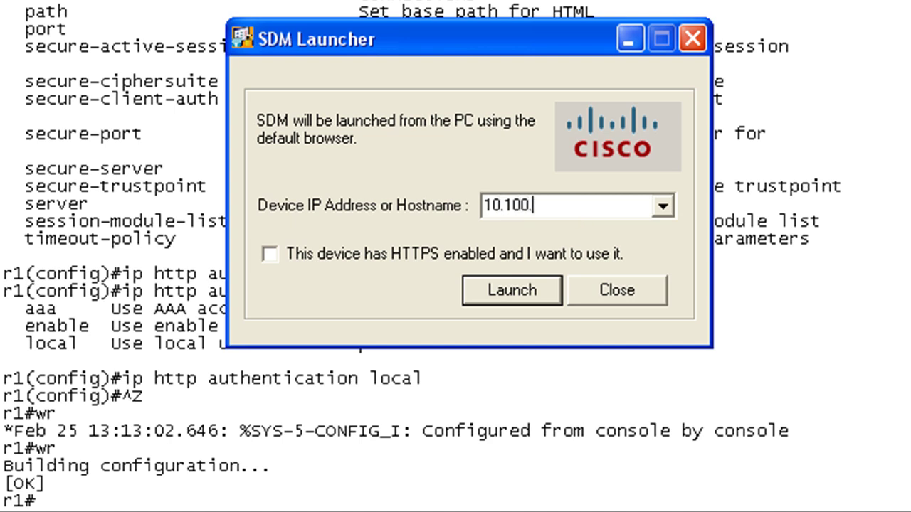
text(0.1)
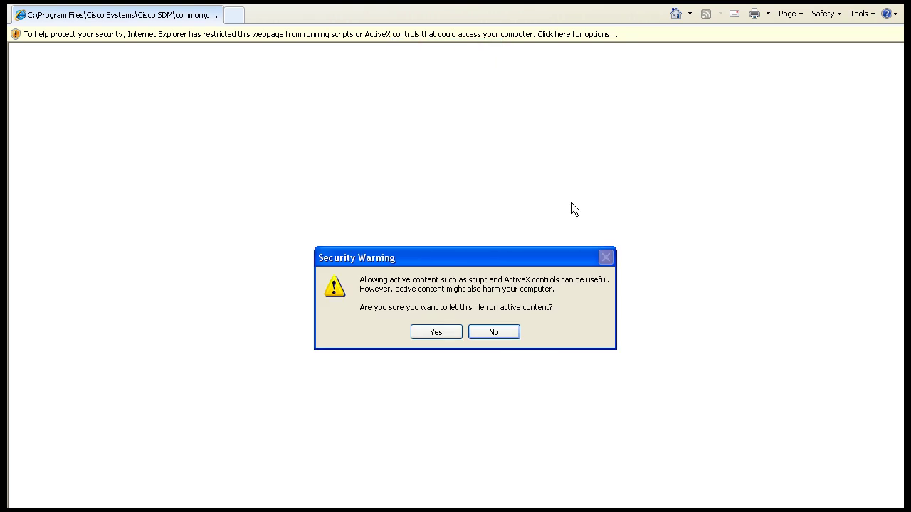
- Allow the SDM page to run active content on the security warning
click(436, 332)
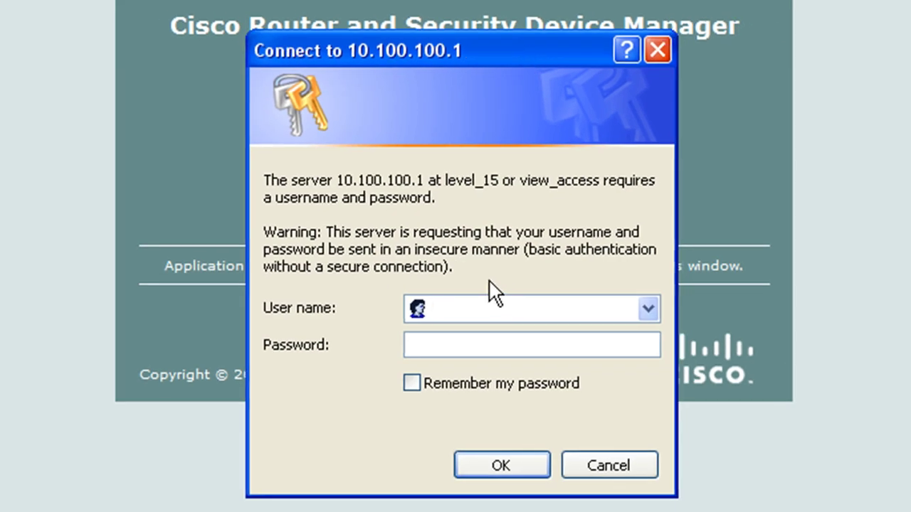
- Log in to router 10.100.100.1 with the local username and password
text(packetlab)
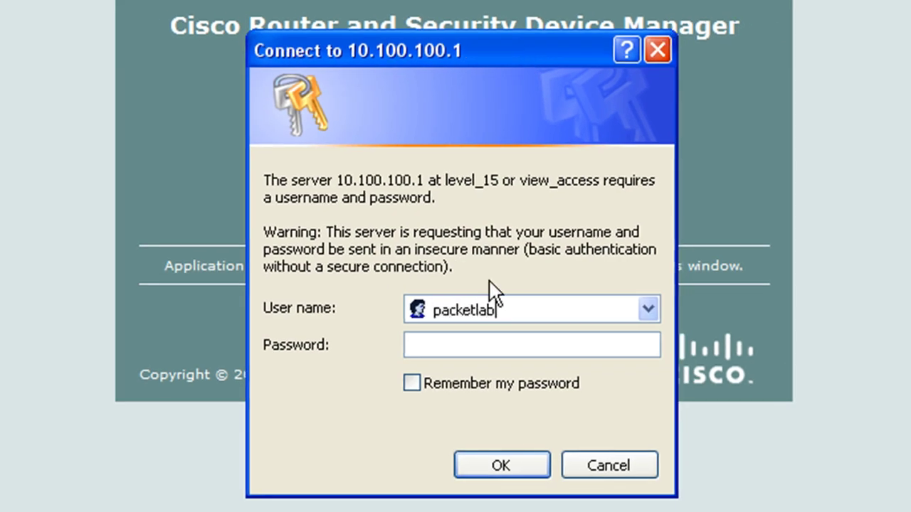
key(Tab)
text(packetlab)
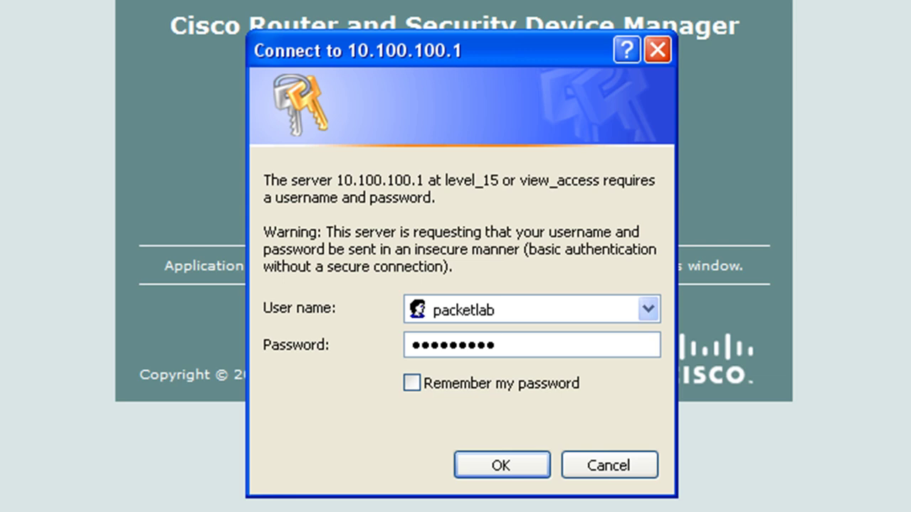
click(518, 472)
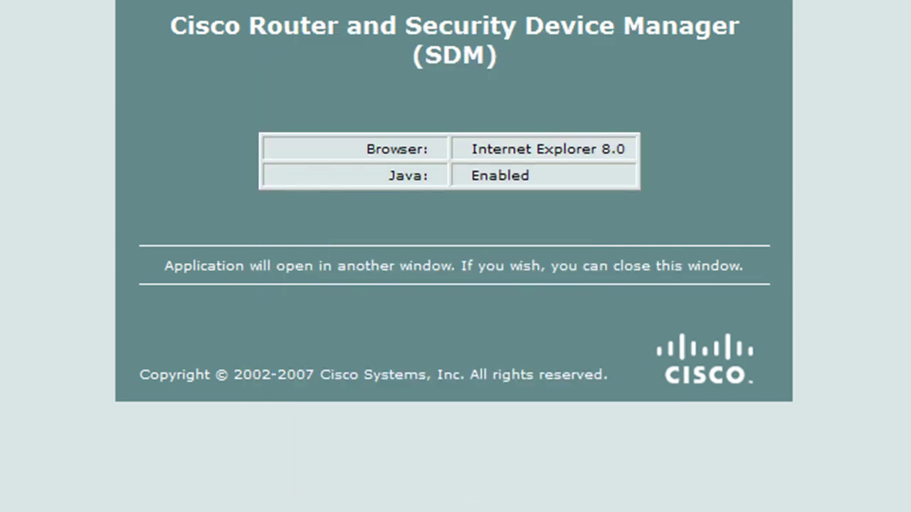
- Run the blocked content on the runAPP page and move the Java security warning aside
drag(481, 69, 481, 21)
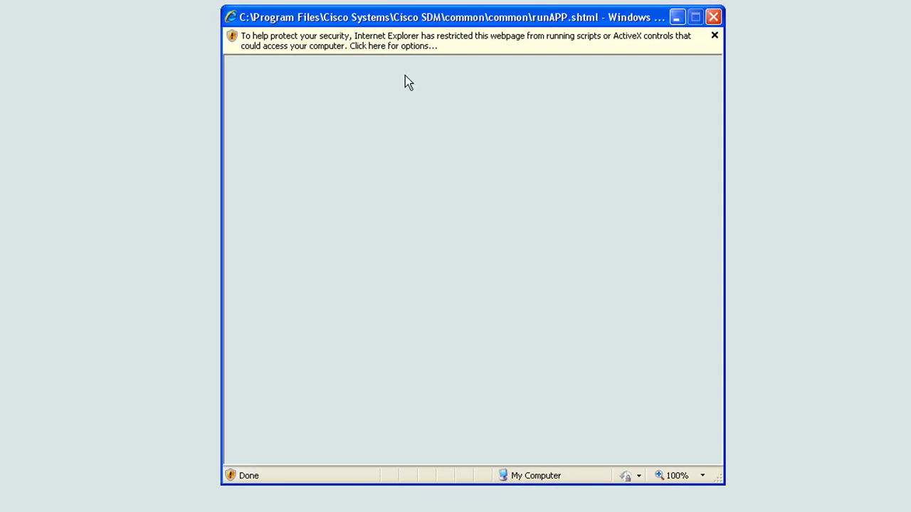
click(417, 45)
click(429, 51)
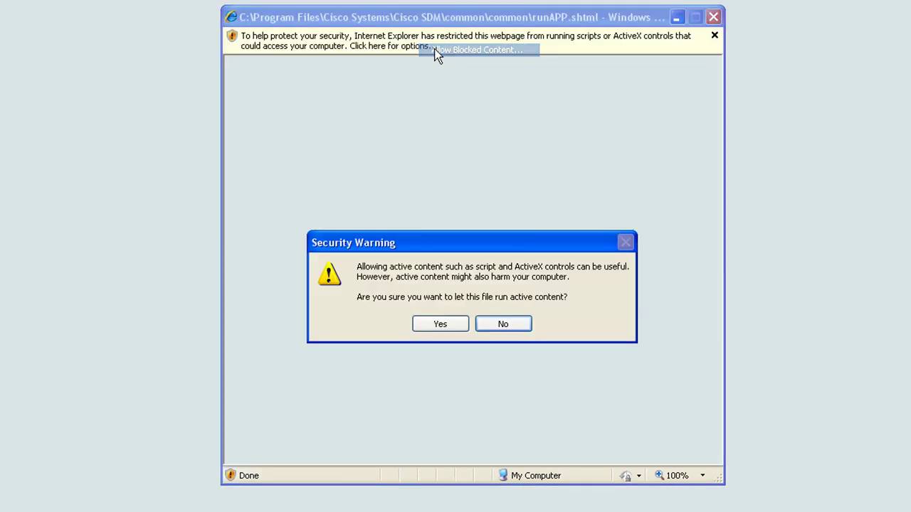
click(440, 324)
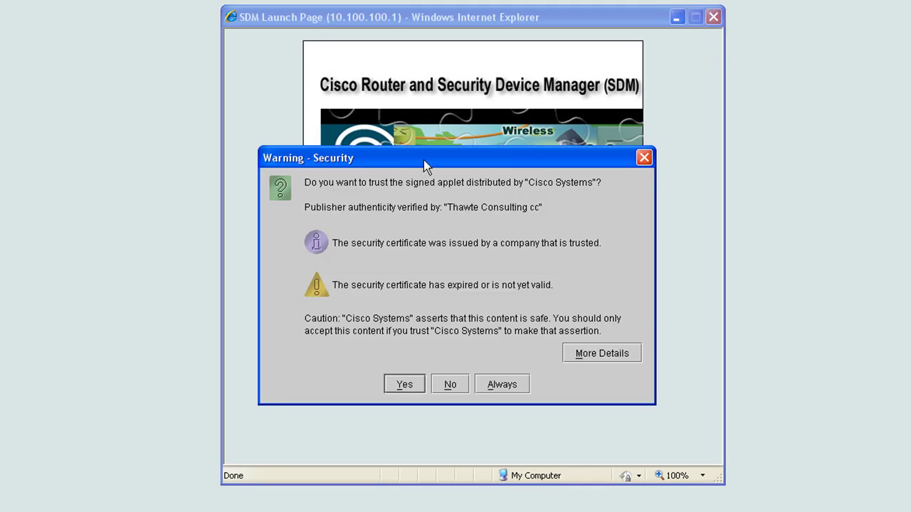
drag(424, 163, 358, 511)
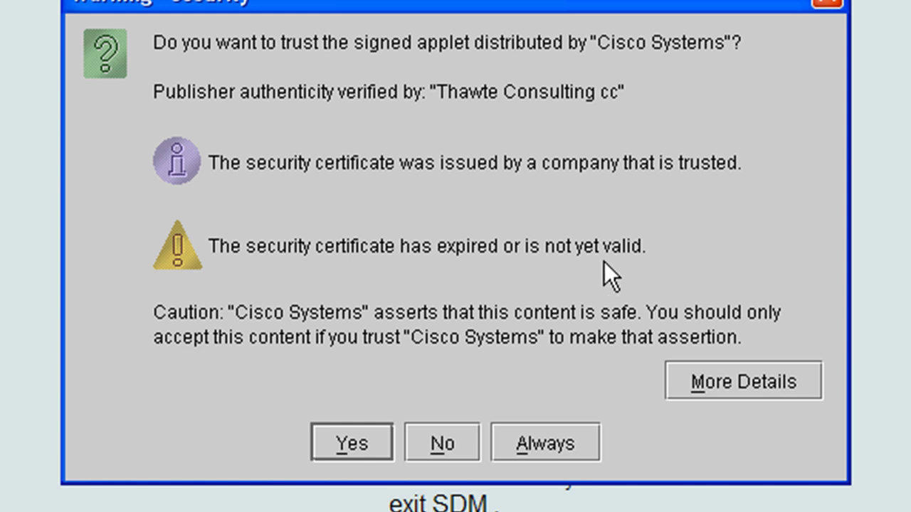
- Trust the signed Cisco applet and log in to the router with its username and password
click(343, 448)
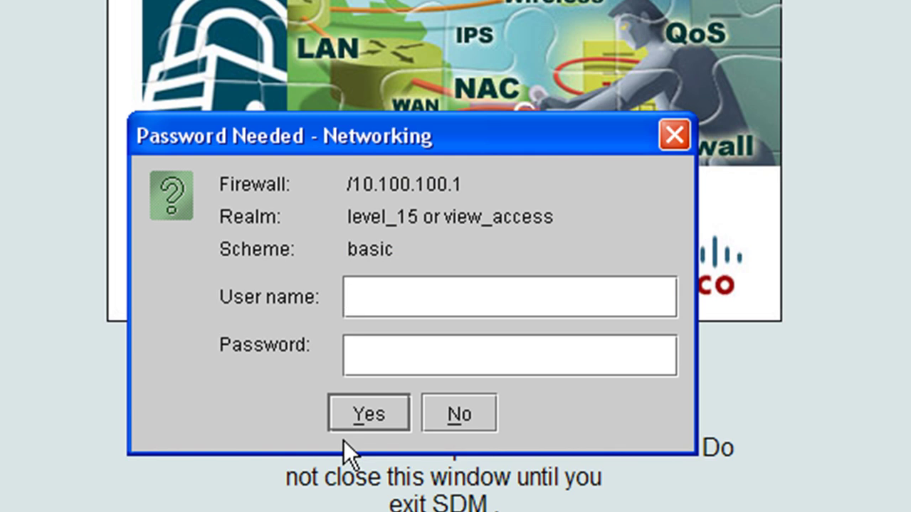
text(packetlab)
key(Tab)
text(packetlab)
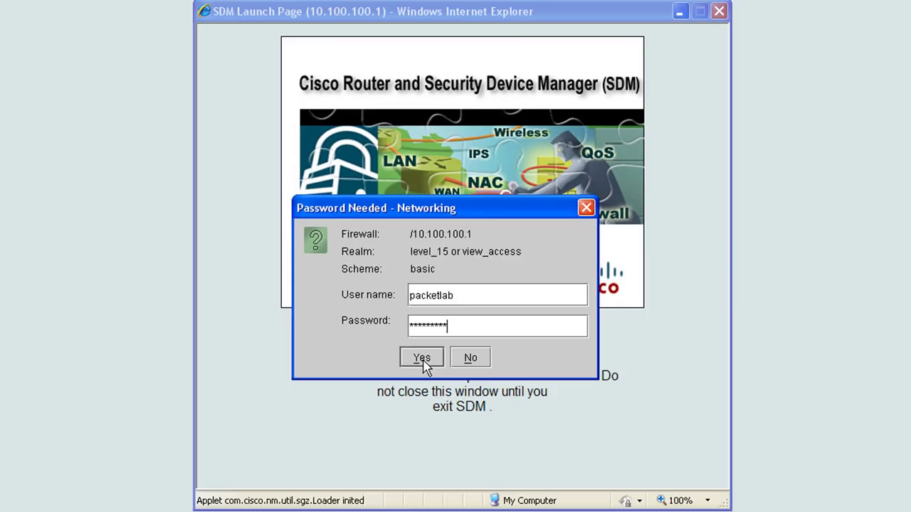
click(370, 417)
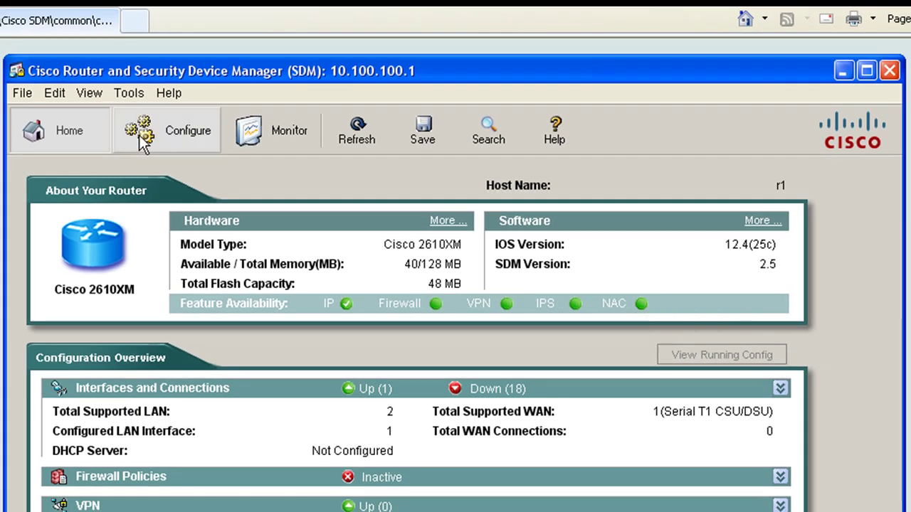
- Browse the Configure and Monitor views, then the Security Audit and another configuration task page
click(138, 134)
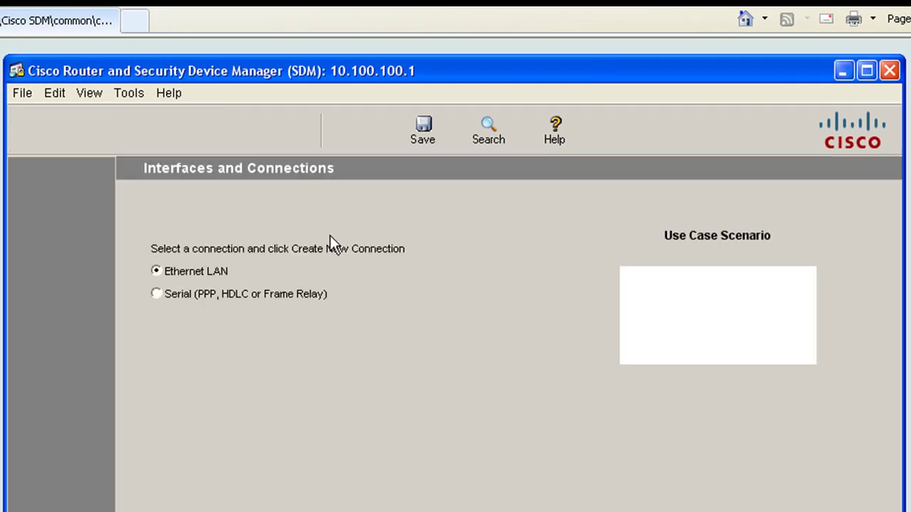
click(266, 130)
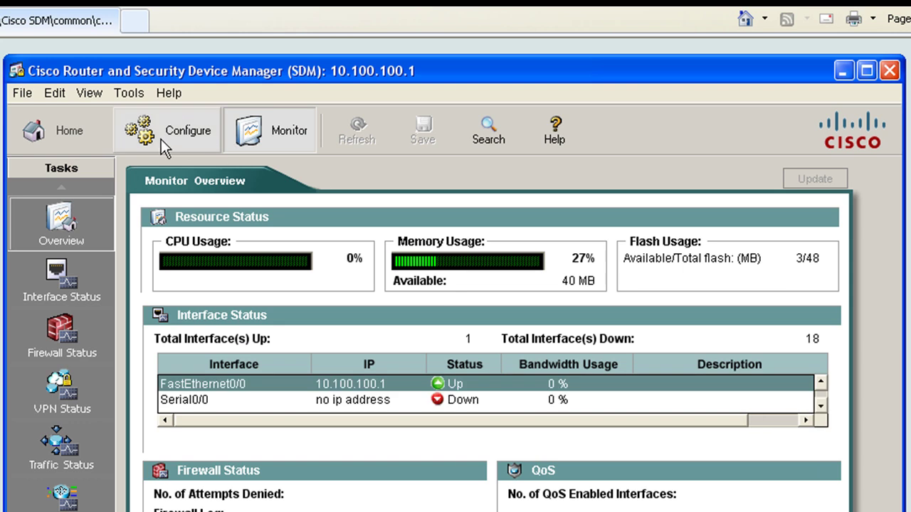
click(162, 139)
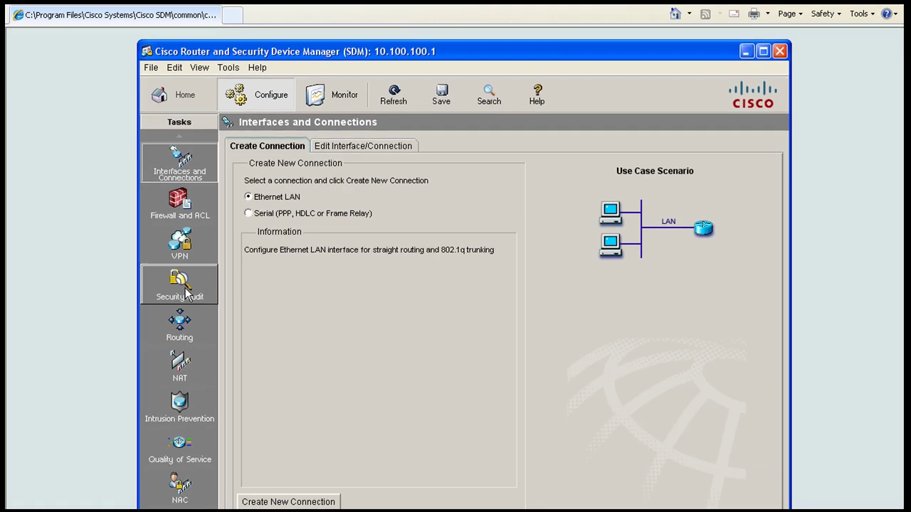
click(64, 391)
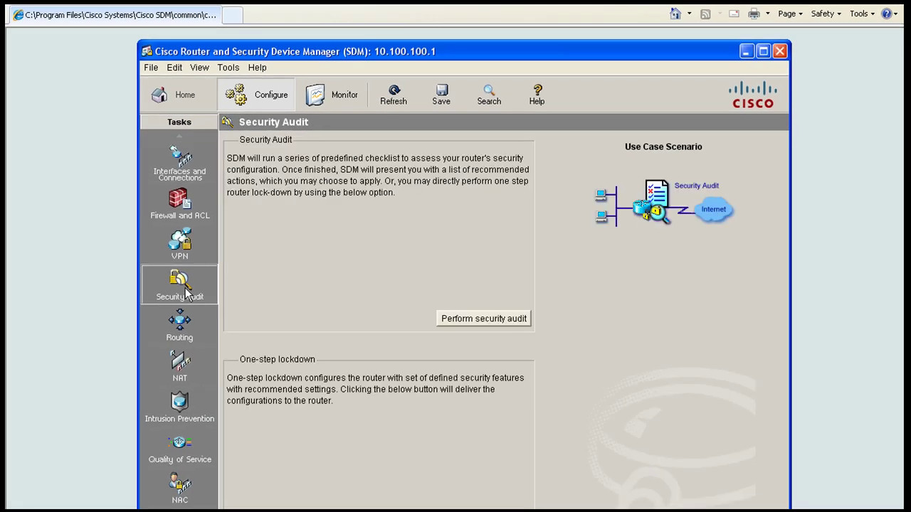
click(181, 204)
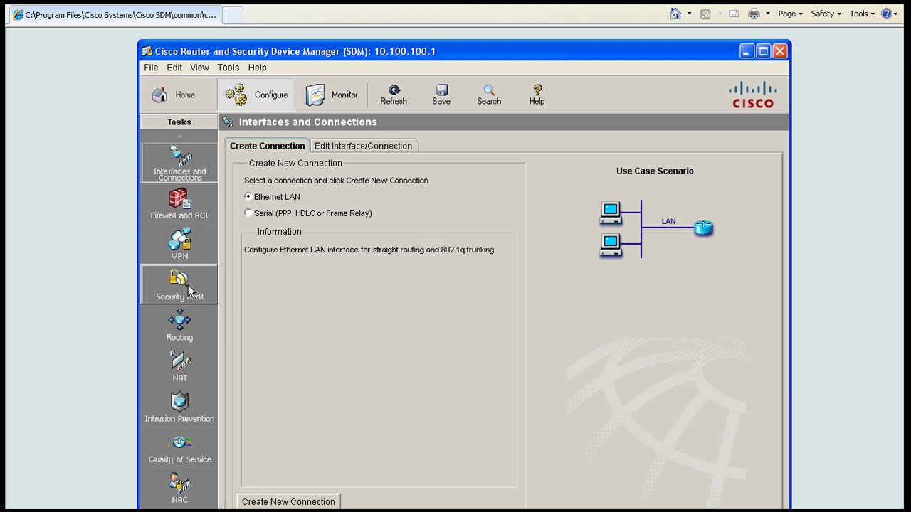
- View the VPN and Quality of Service task pages, then return to r1's Home overview
click(180, 244)
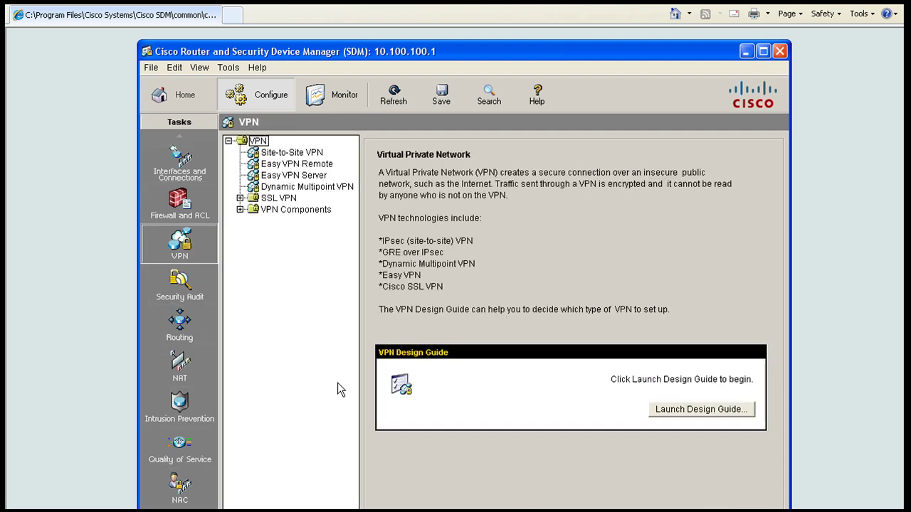
click(180, 449)
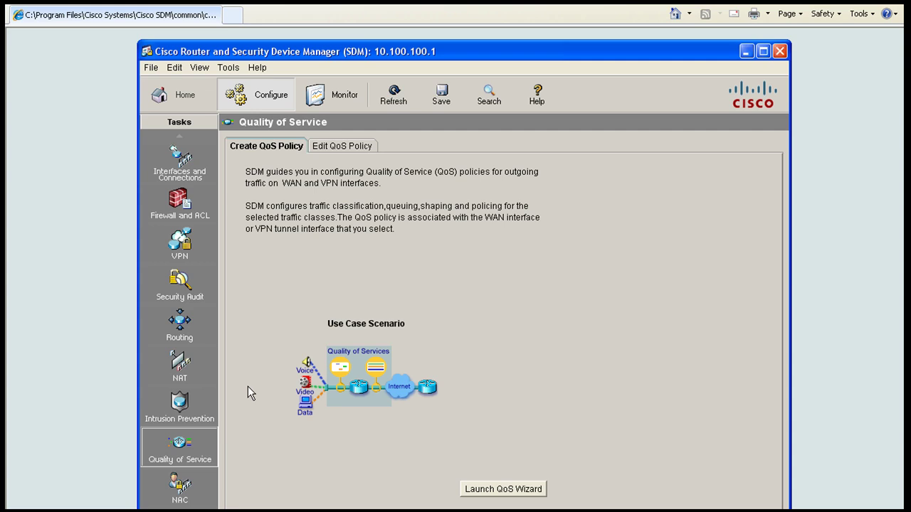
click(180, 103)
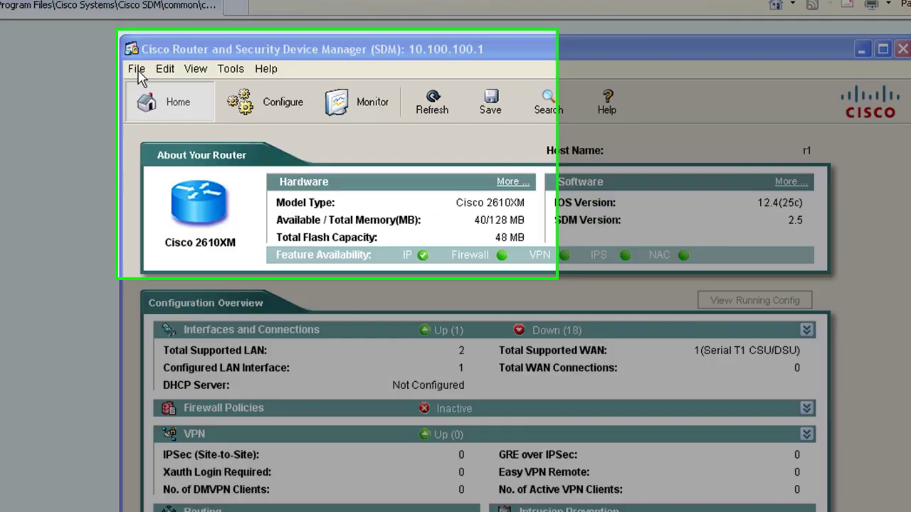
- Exit Cisco SDM through the File menu
click(153, 68)
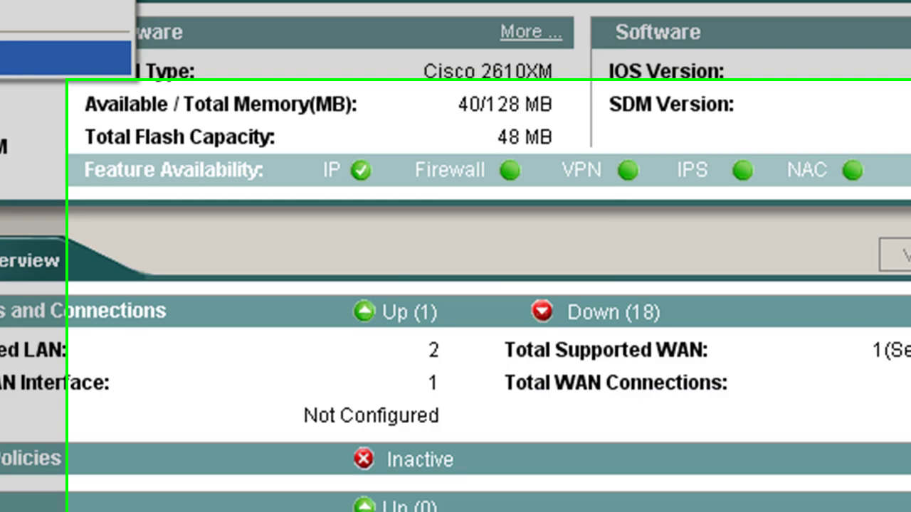
click(96, 355)
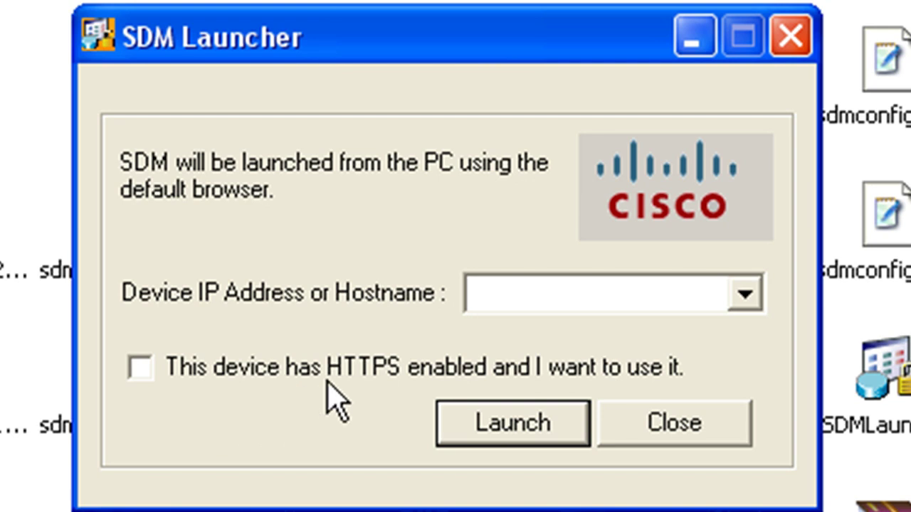
- Check the saved device addresses, close SDM Launcher without launching, and select the setup file
click(753, 292)
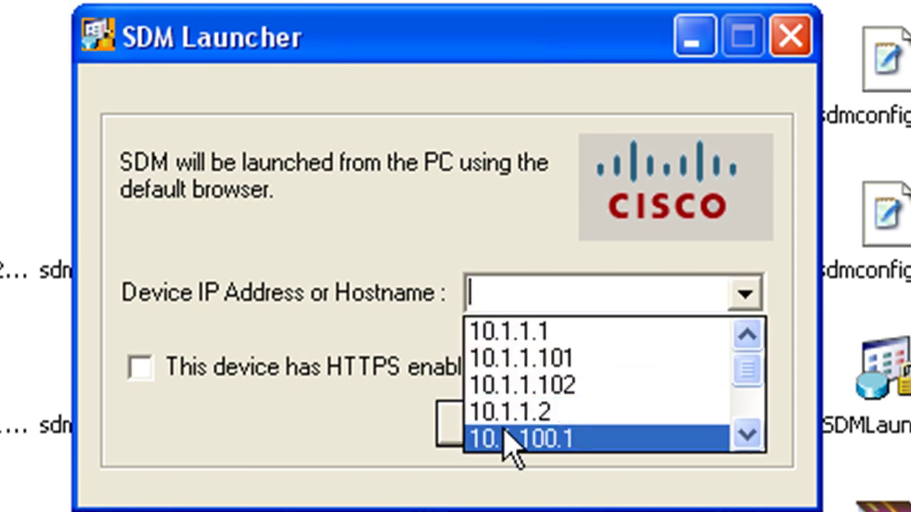
click(214, 391)
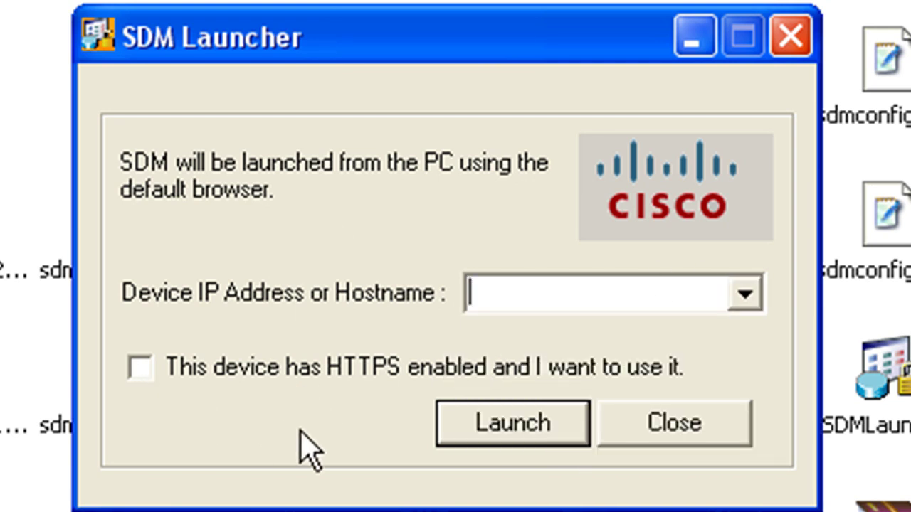
click(789, 40)
click(216, 451)
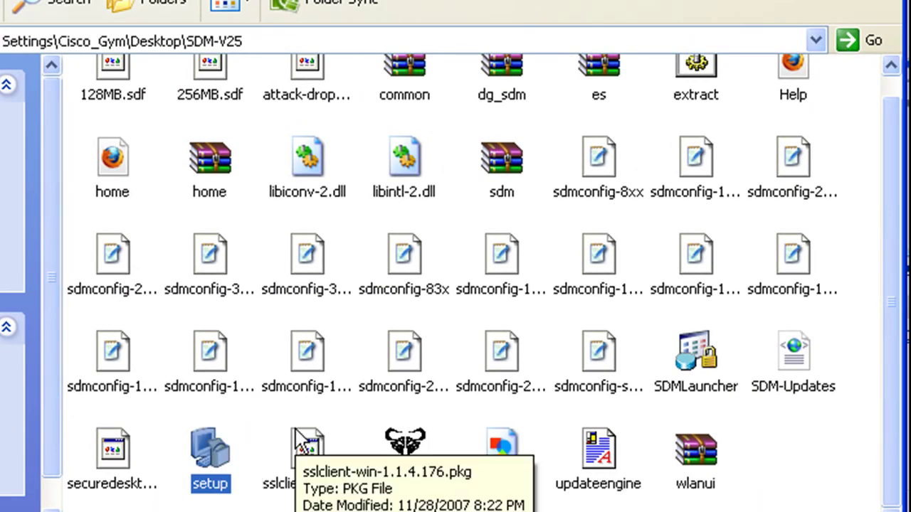
- Launch the SDM setup program and choose to install SDM onto the Cisco router
double_click(206, 455)
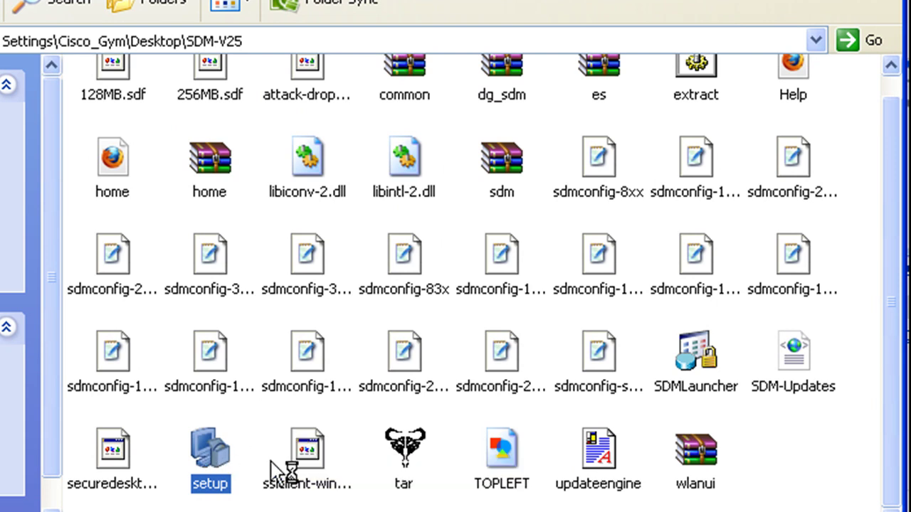
click(176, 235)
click(539, 455)
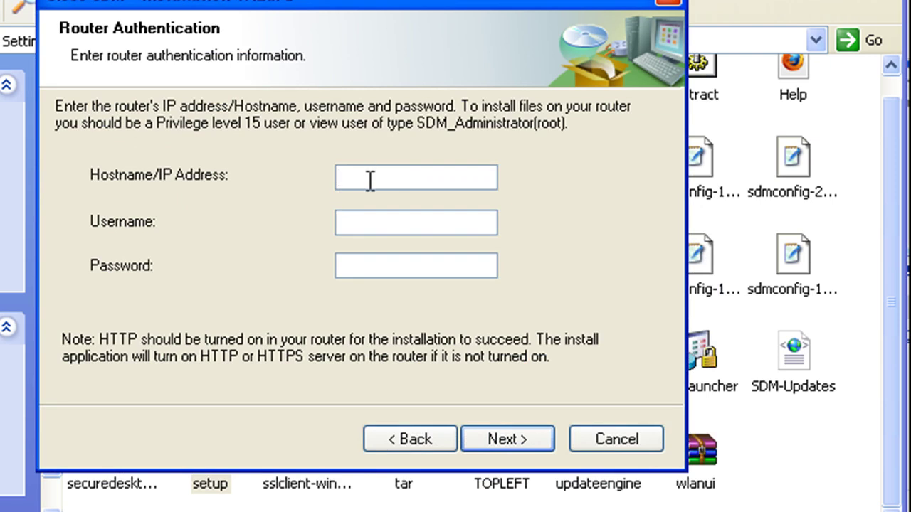
- Enter router address 10.100.100.1 along with the router username and password
text(10.100.100.1)
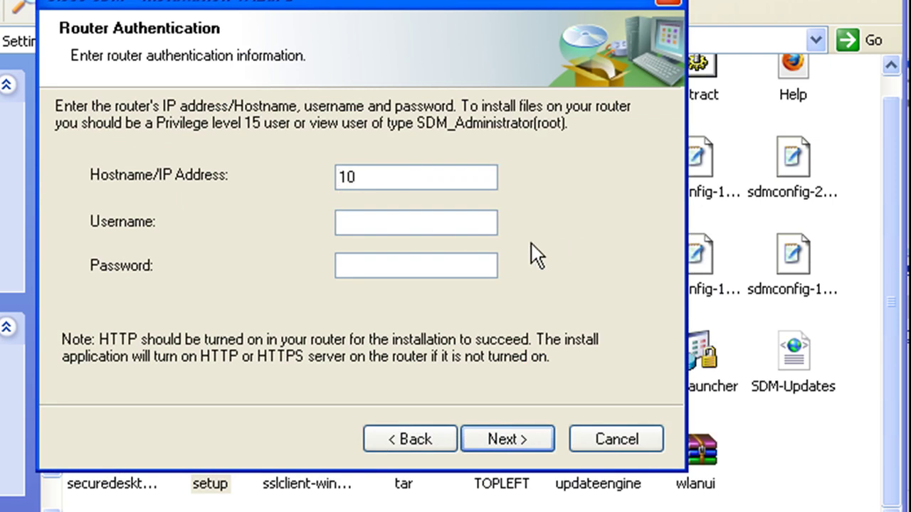
click(481, 225)
text(packetlab)
key(Tab)
text(packetlab)
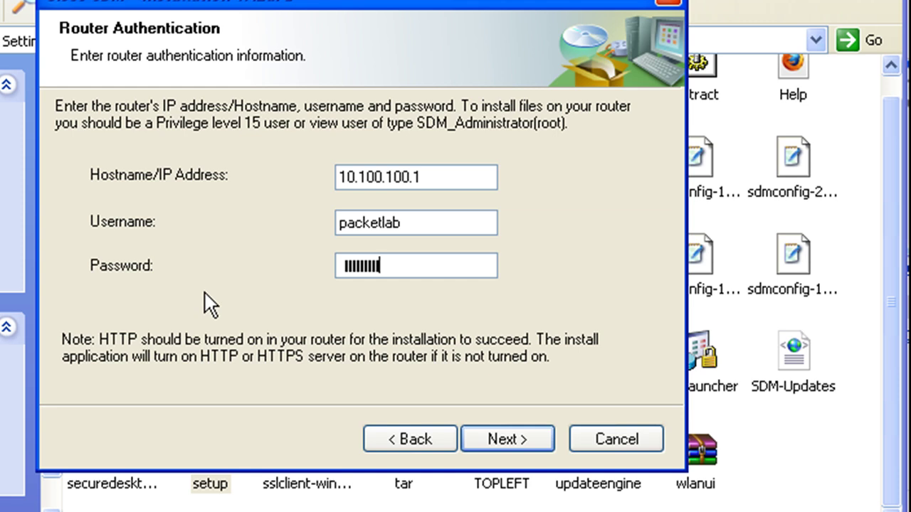
click(500, 439)
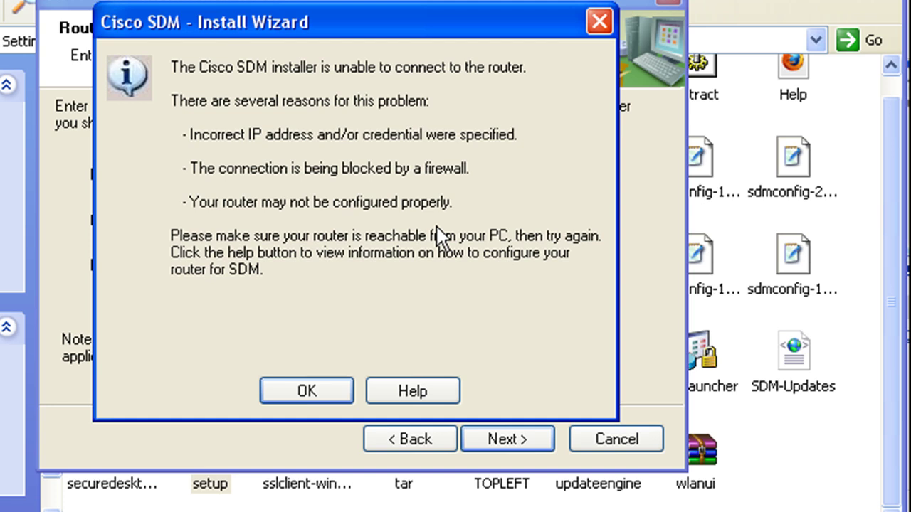
click(315, 396)
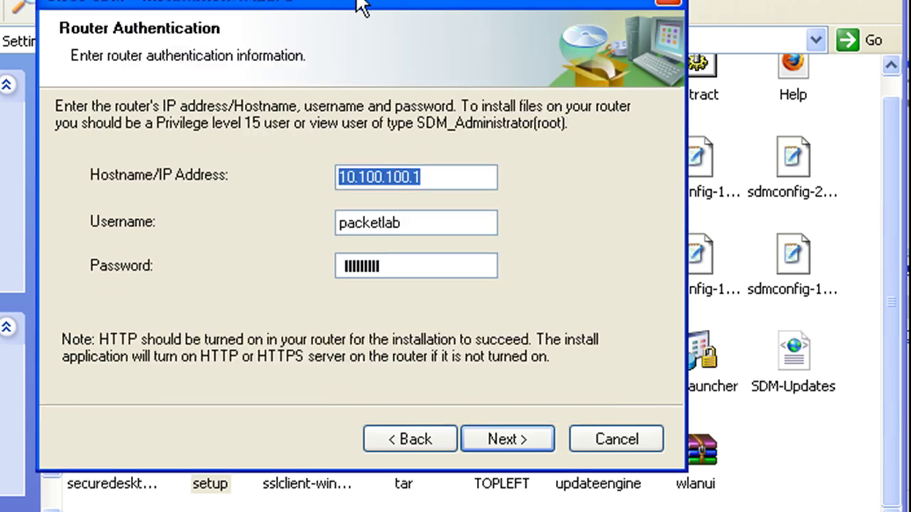